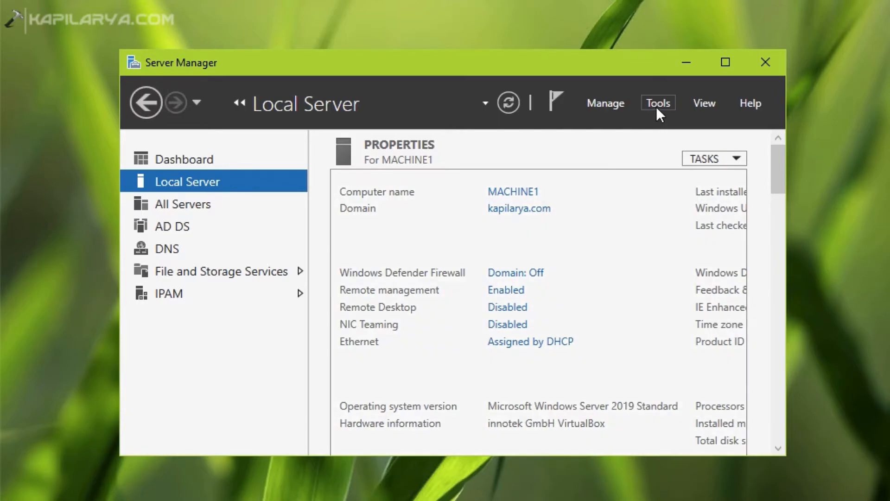
# Step: Start the Remove Roles and Features wizard and continue with the local server selected from the server pool
pyautogui.click(616, 101)
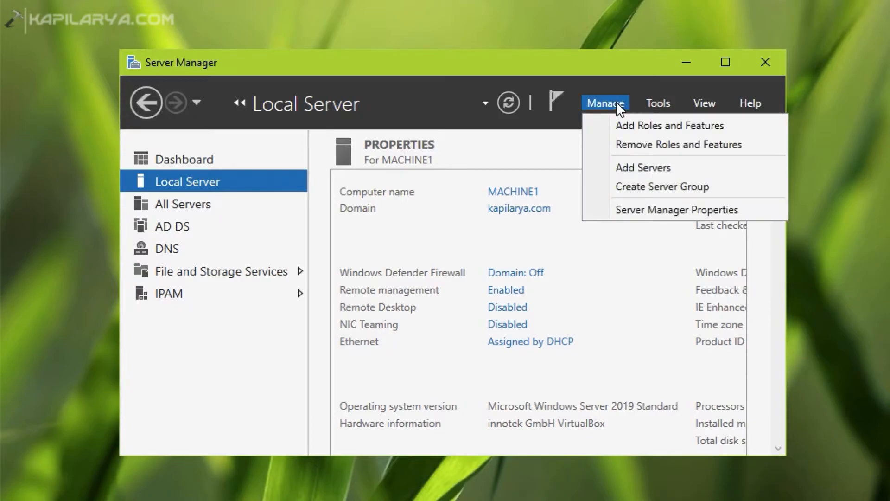
pyautogui.click(608, 146)
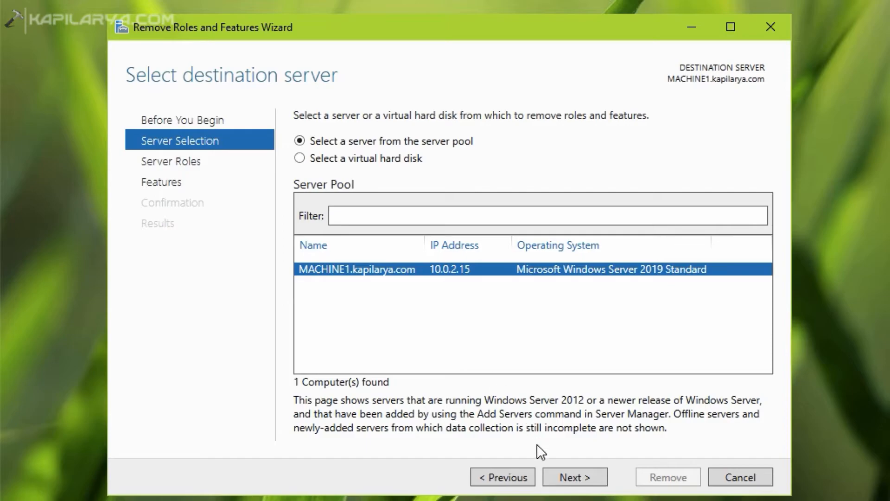
pyautogui.click(552, 471)
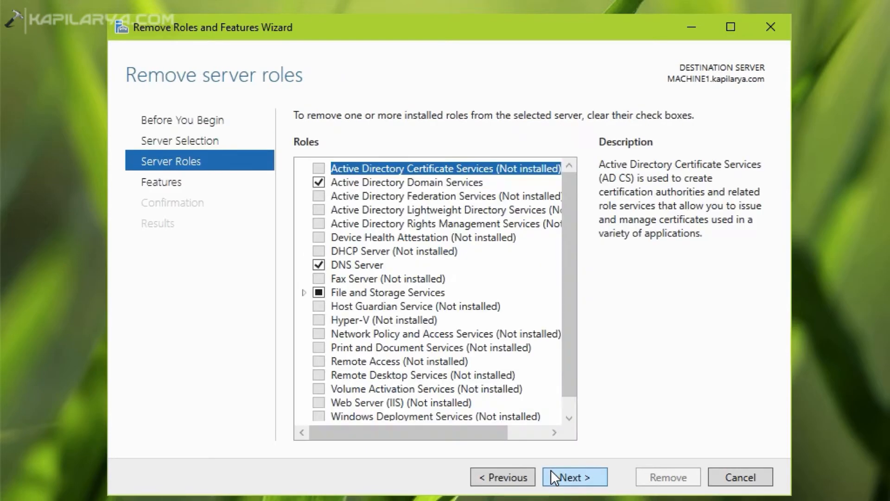
# Step: Clear the Active Directory Domain Services role and agree to remove its features and management tools
pyautogui.click(381, 182)
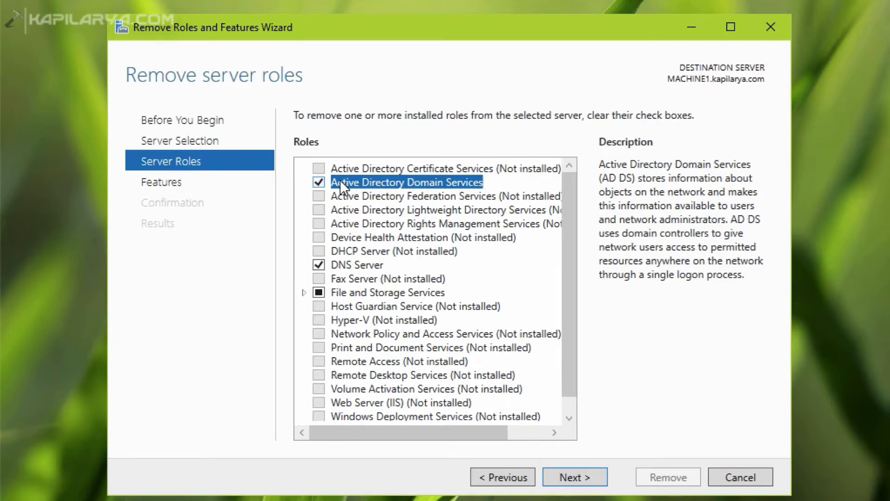
pyautogui.click(320, 181)
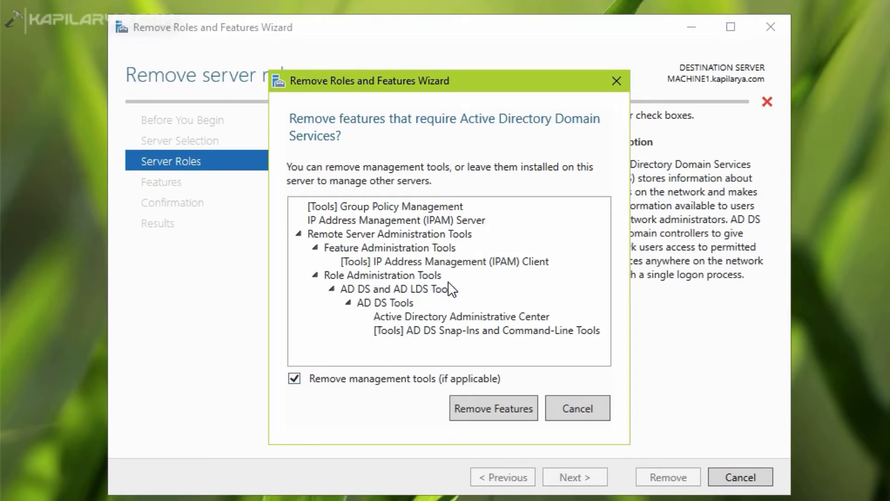
pyautogui.click(461, 417)
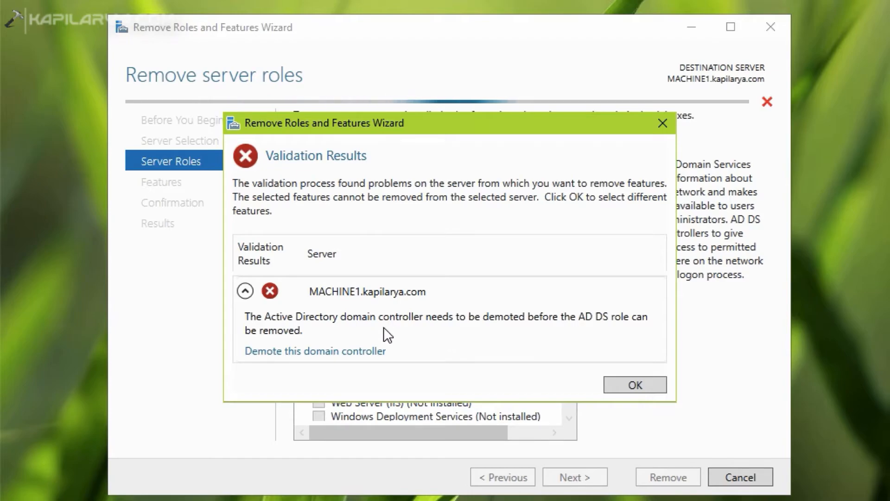
# Step: Launch the domain controller demotion, forcing removal of this domain controller and confirming to proceed with removal
pyautogui.click(286, 356)
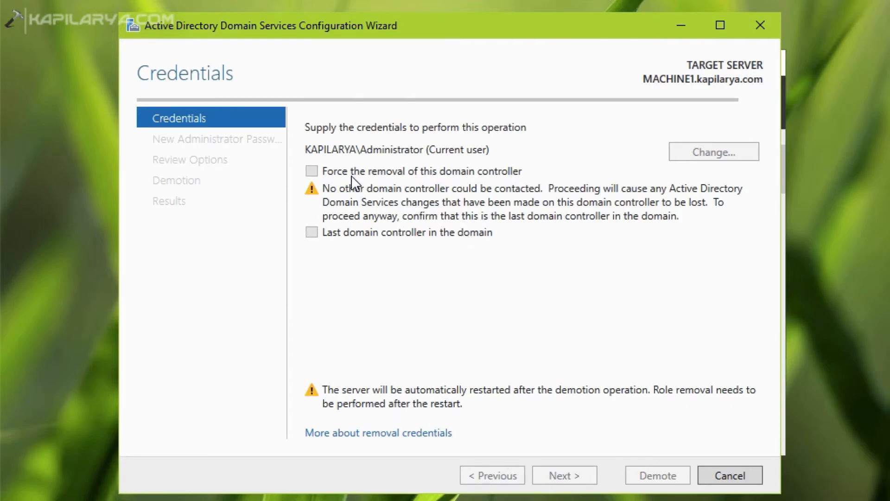
pyautogui.click(315, 172)
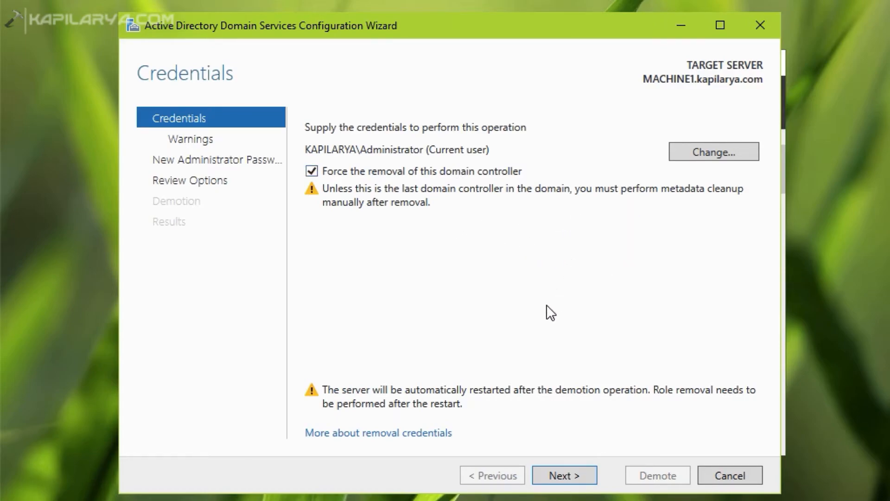
pyautogui.click(543, 475)
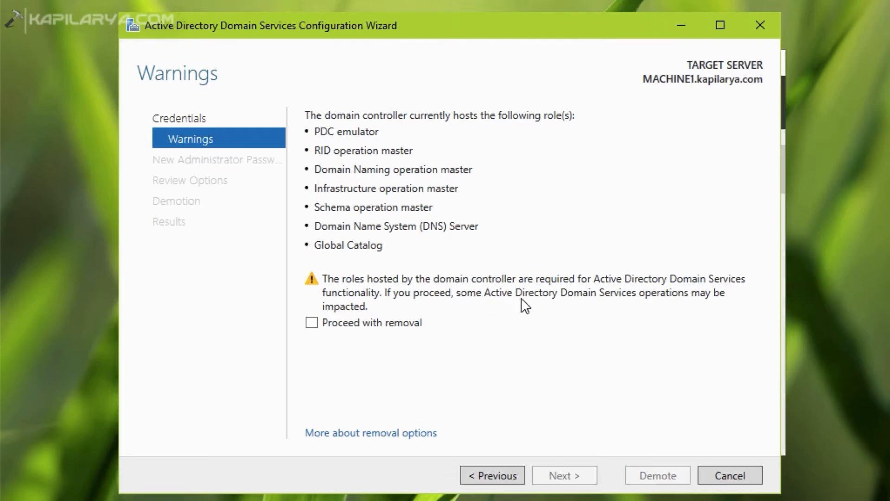
pyautogui.click(397, 330)
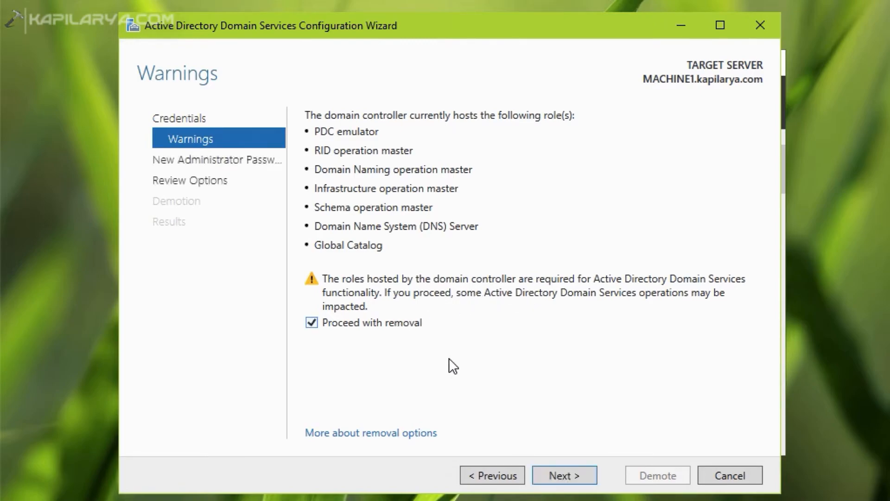
pyautogui.click(547, 477)
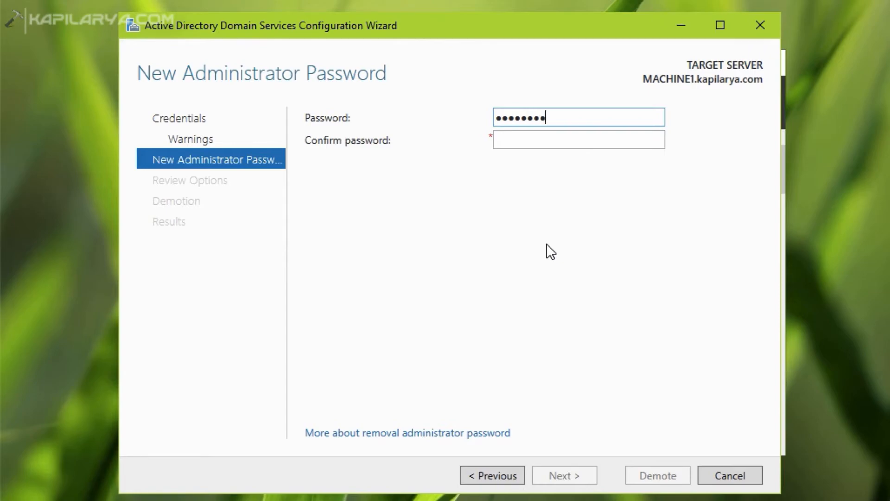
# Step: Enter and confirm the new local administrator password, then continue to the review page
pyautogui.click(519, 135)
pyautogui.write('•••••••')
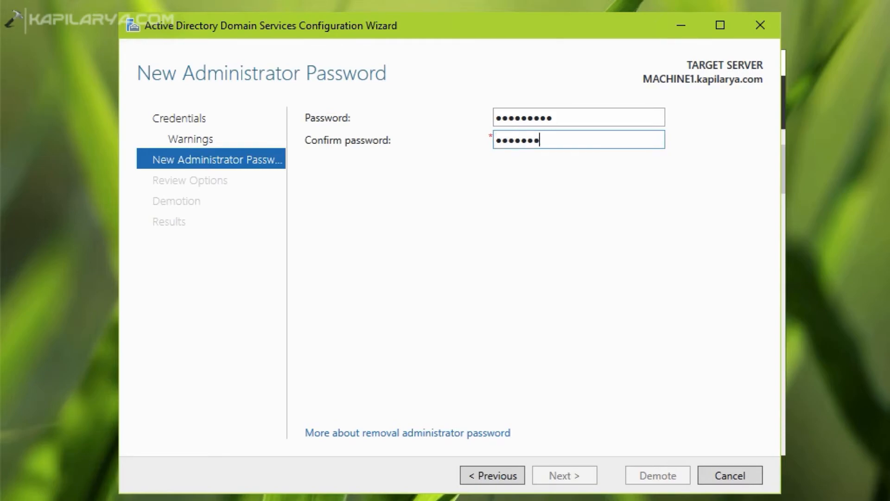
pyautogui.write('•••')
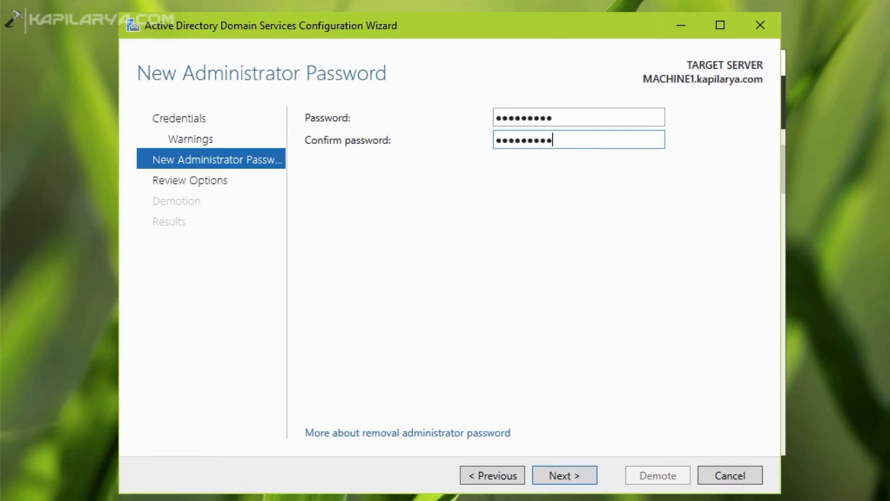
pyautogui.click(551, 472)
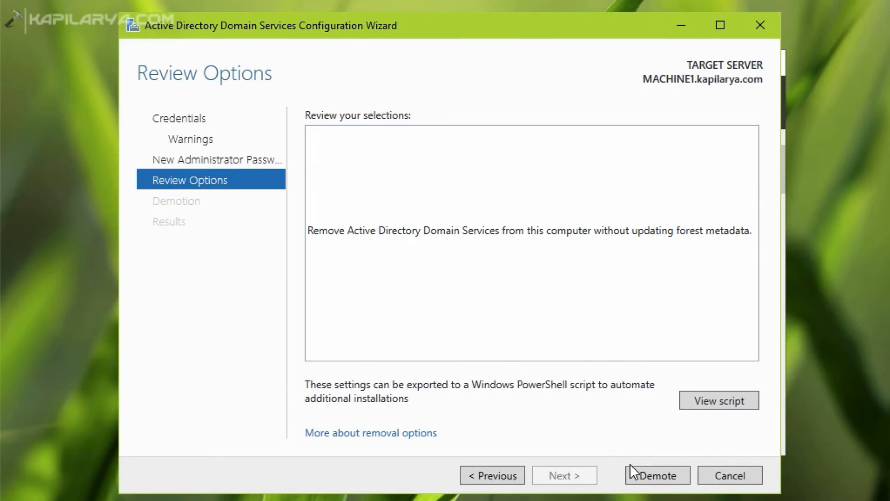
# Step: Demote the domain controller and dismiss the sign-out notice before the restart
pyautogui.click(635, 475)
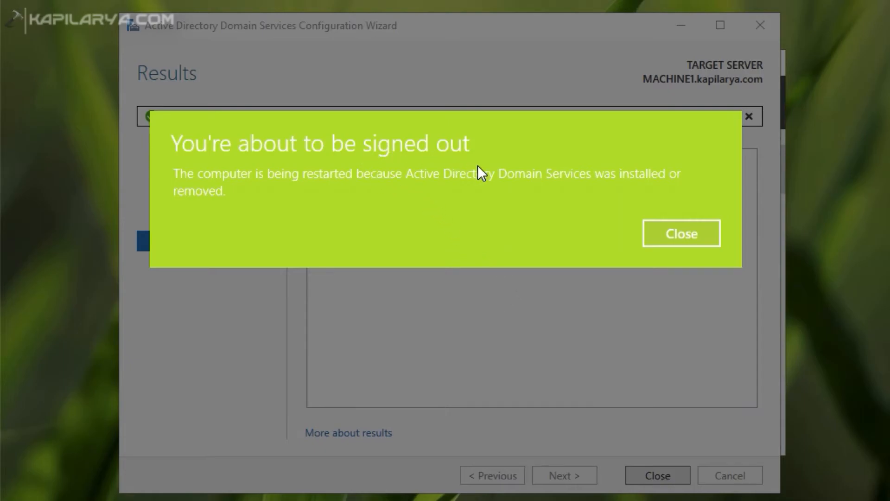
pyautogui.click(664, 241)
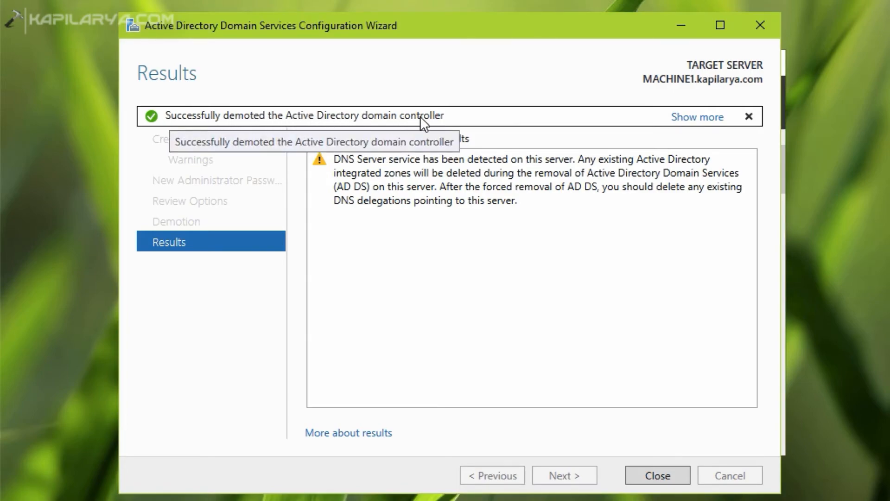
pyautogui.click(688, 120)
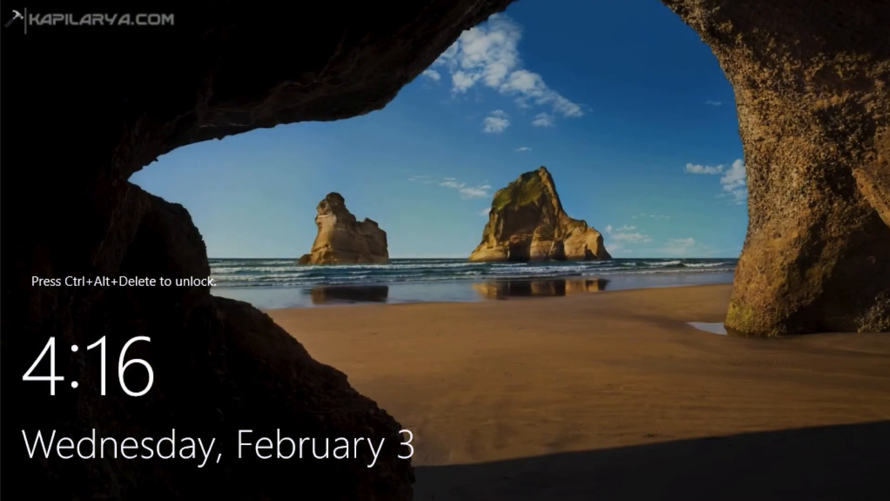
# Step: Sign back in as Administrator by entering the account password on the lock screen
pyautogui.hotkey('ctrl', 'alt', 'Delete')
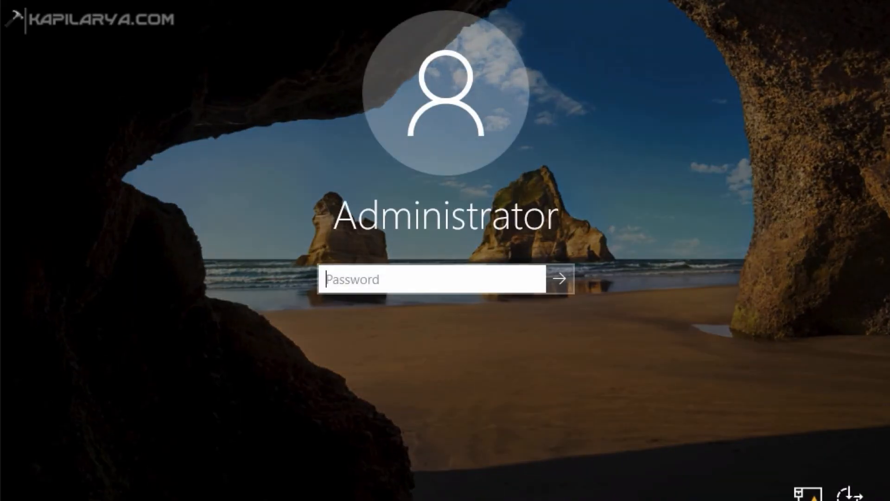
pyautogui.click(344, 287)
pyautogui.press('capslock')
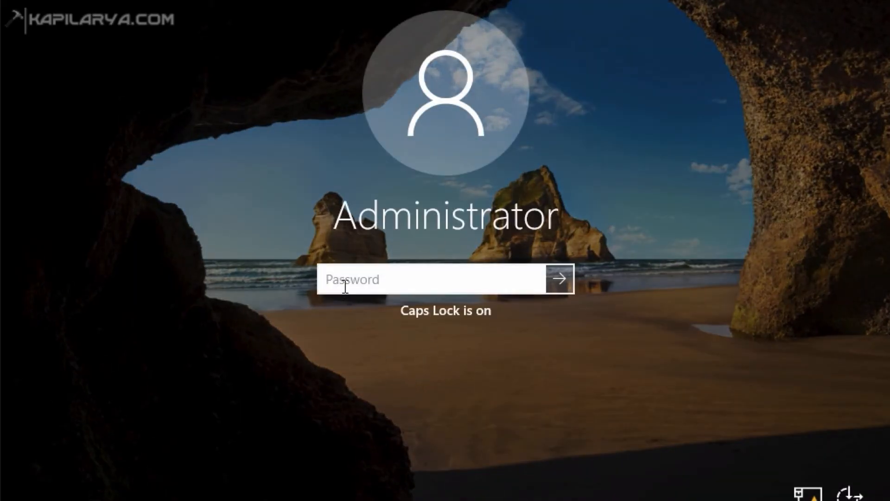
pyautogui.write('••')
pyautogui.press('capslock')
pyautogui.write('•••••••')
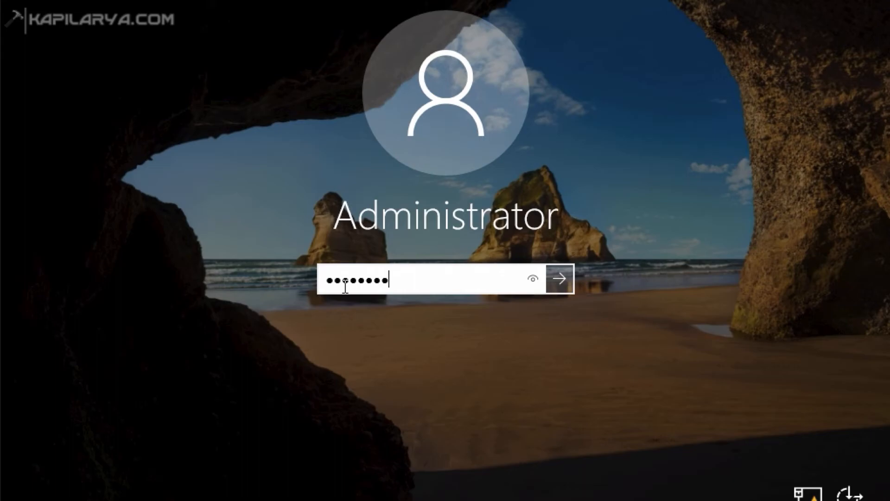
pyautogui.press('Return')
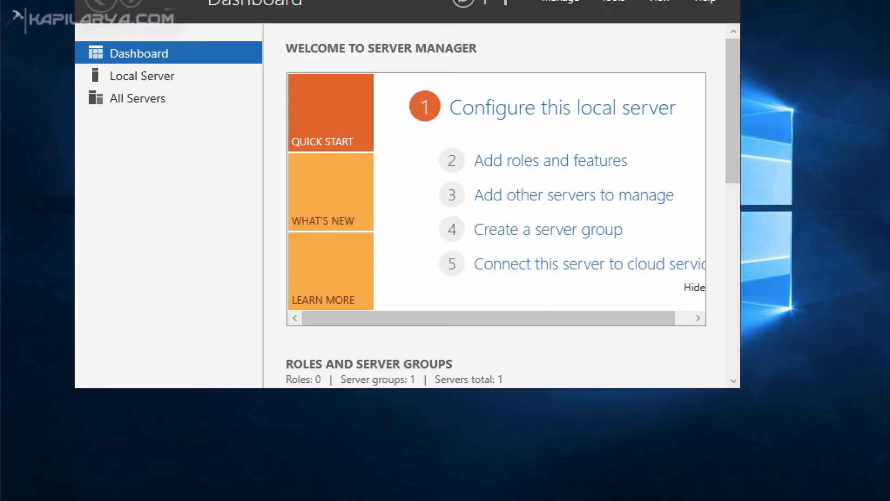
# Step: Review the local server's properties in Server Manager, then minimize the window
pyautogui.moveTo(492, 0); pyautogui.dragTo(524, 23)
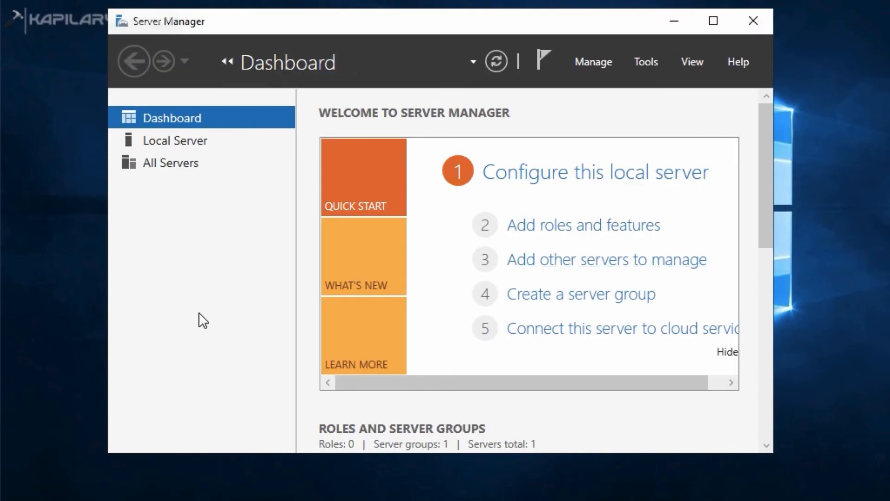
pyautogui.click(175, 140)
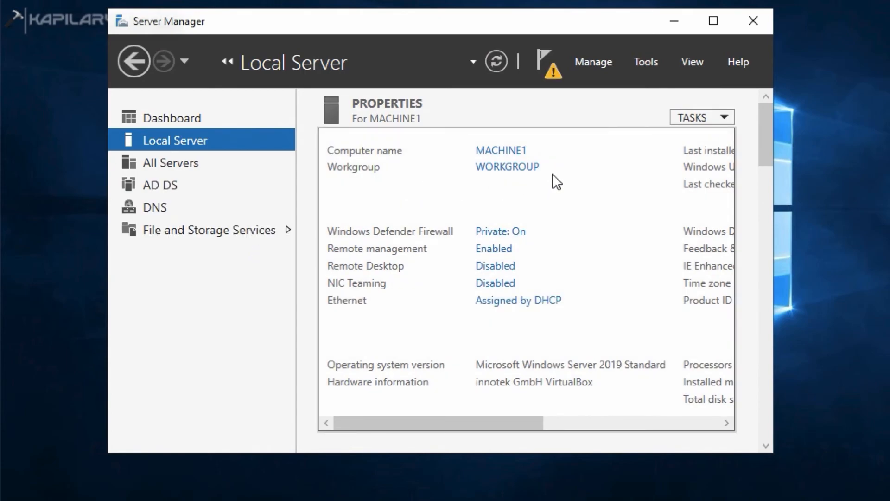
pyautogui.click(674, 21)
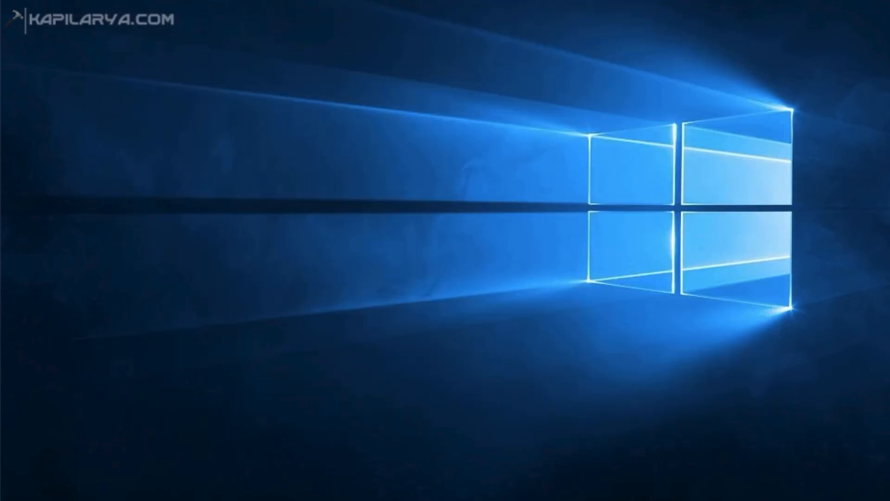
# Step: Open System Properties by running sysdm.cpl
pyautogui.press('super+x')
pyautogui.click(49, 436)
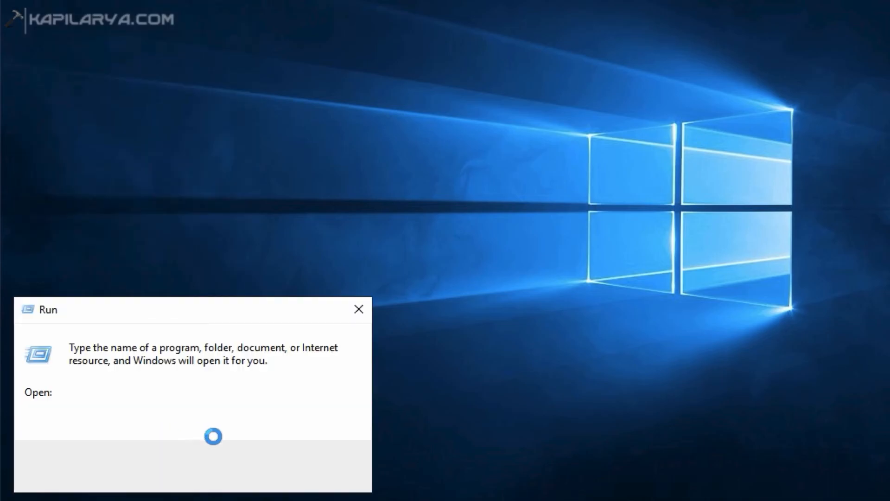
pyautogui.write('sys')
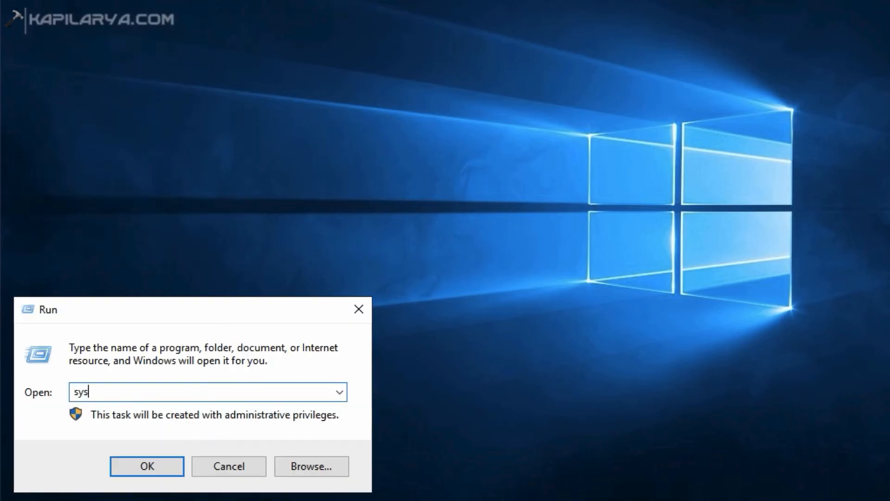
pyautogui.write('dm.cpl')
pyautogui.press('Return')
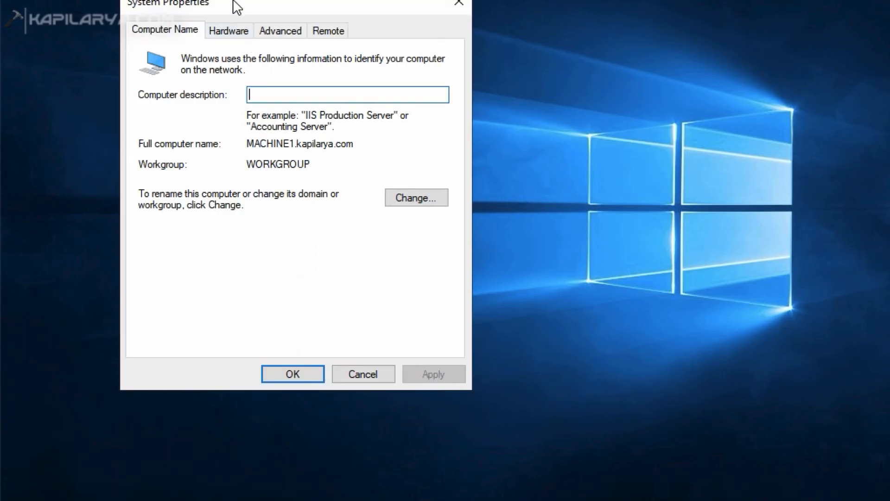
# Step: Open the computer name and domain changes dialog and switch membership from Workgroup to Domain
pyautogui.moveTo(233, 1); pyautogui.dragTo(337, 65)
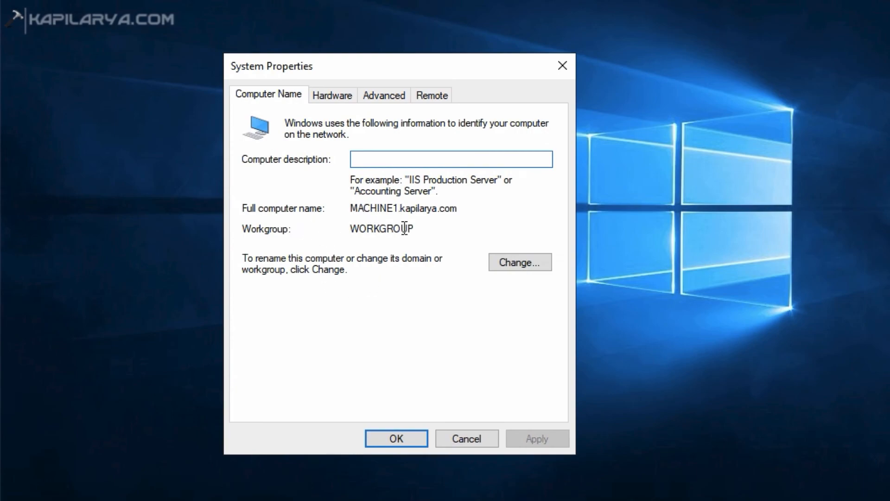
pyautogui.click(506, 266)
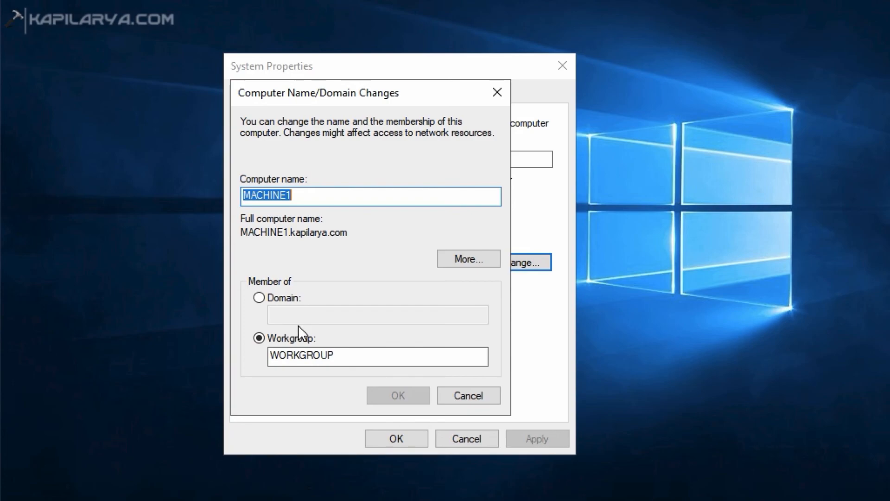
pyautogui.click(264, 299)
pyautogui.click(285, 311)
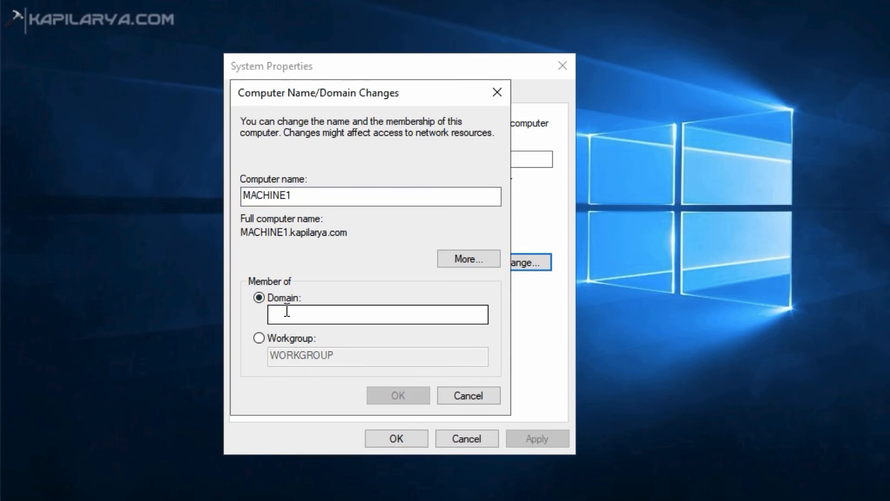